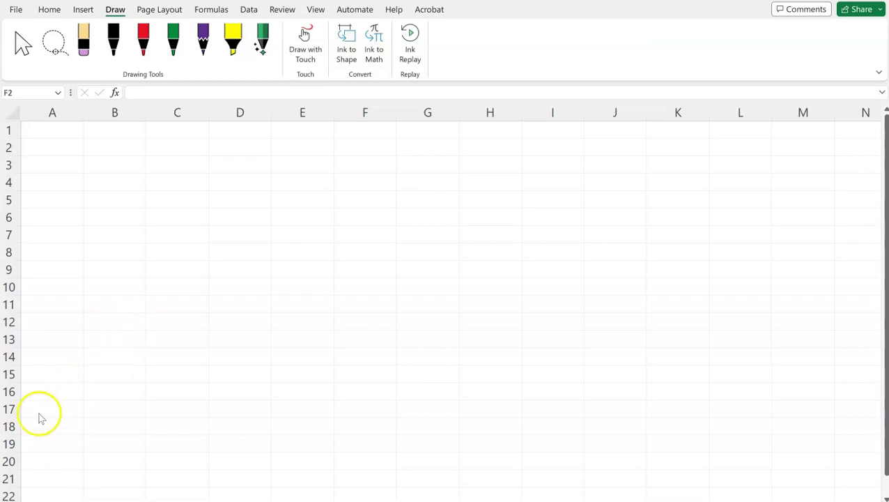
Enter 'Question' in cell F2, then move the selection up to D1.
left_click(365, 145)
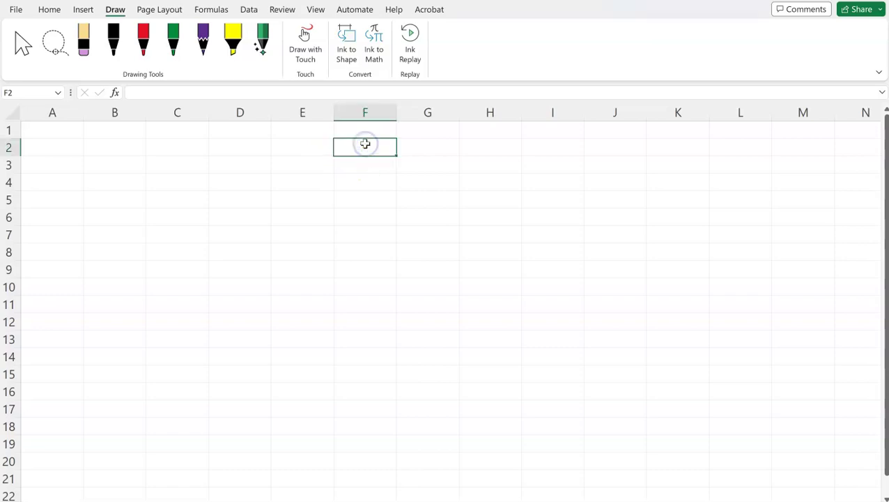
type("Question")
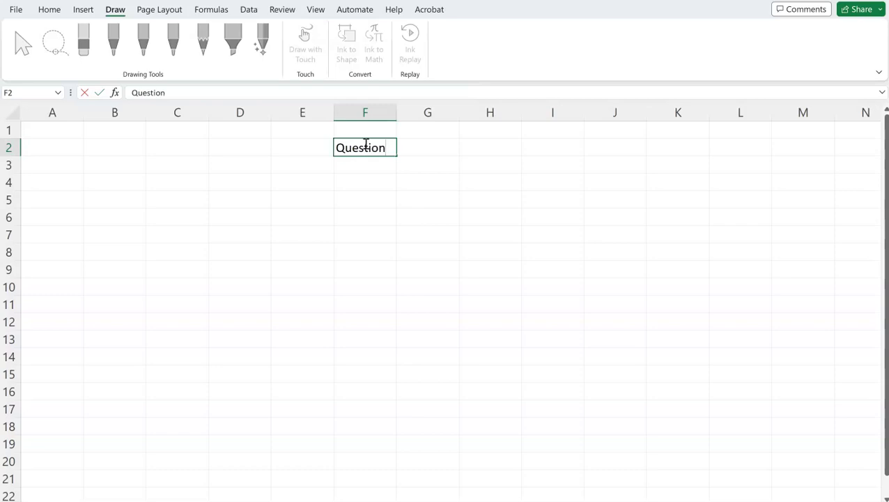
key("Return")
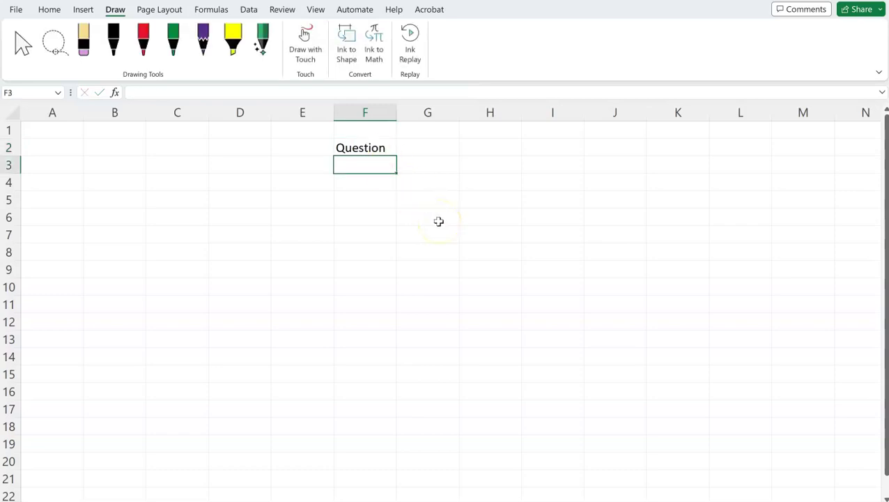
key("Up")
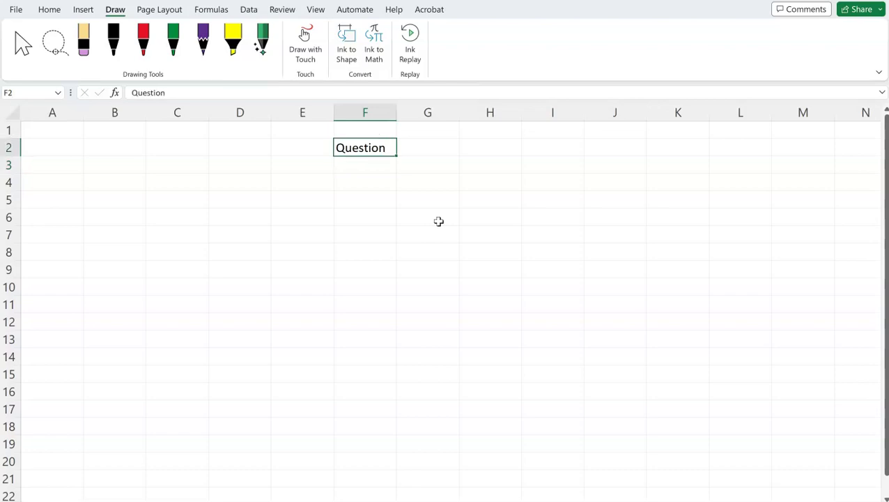
key("Left")
key("Left")
key("Up")
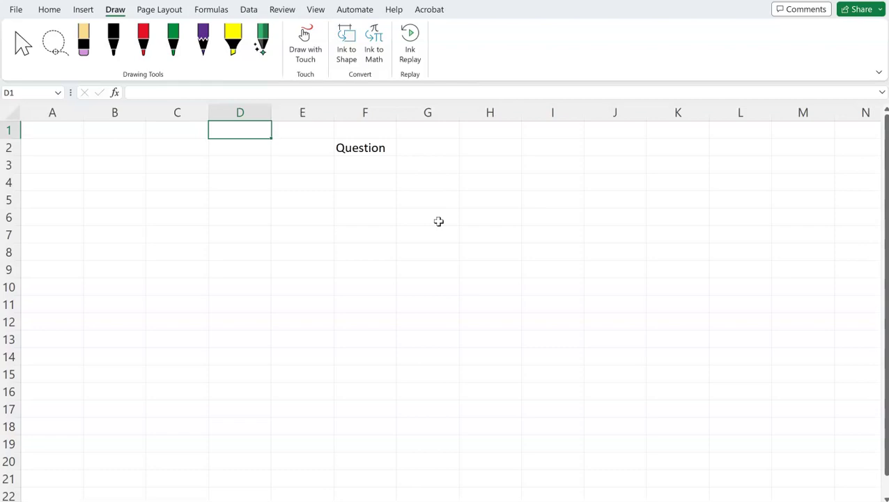
Ink a right branch labelled 'change' and type 'Two-tailed Test' in G6.
left_click(571, 315)
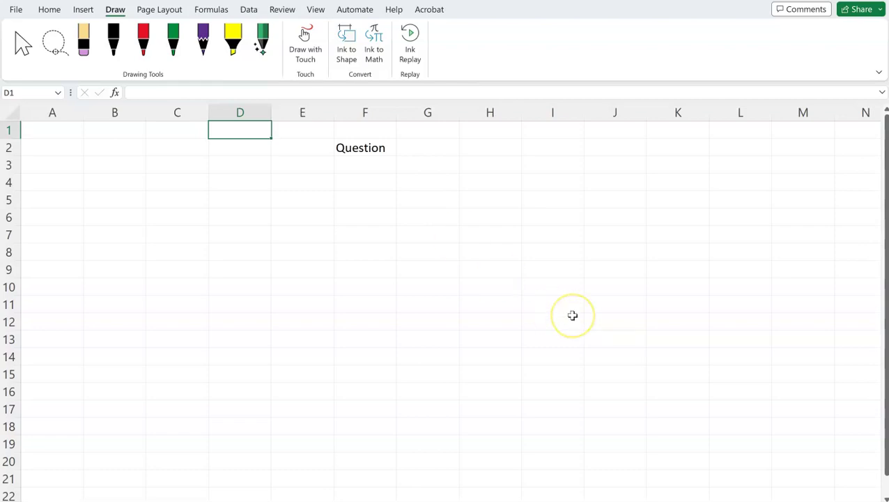
left_click_drag(362, 159, 431, 204)
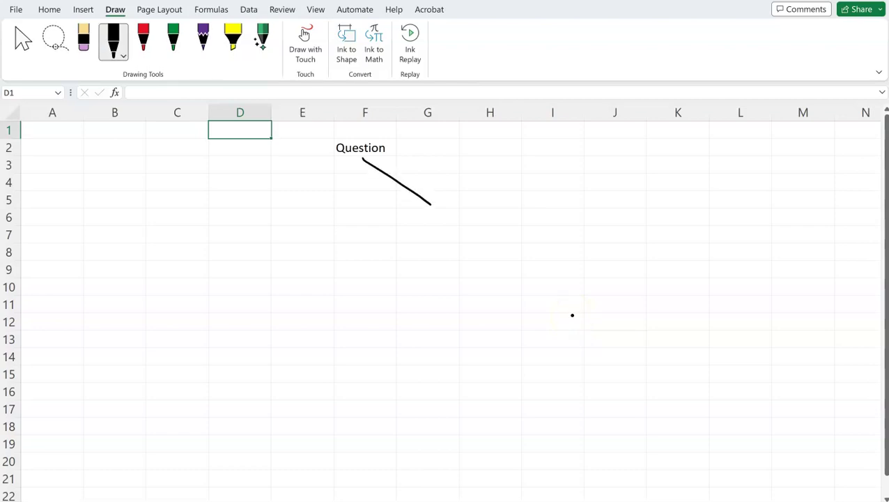
mouse_move(413, 165)
left_mouse_down()
mouse_move(413, 174)
mouse_move(442, 178)
mouse_move(448, 190)
mouse_move(470, 180)
mouse_move(403, 160)
left_mouse_up()
left_click_drag(471, 157, 470, 163)
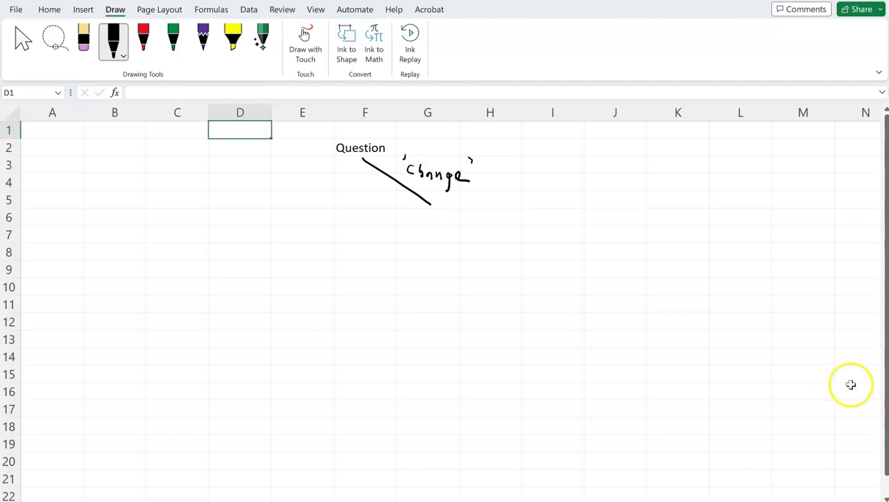
left_click(452, 217)
type("Tw")
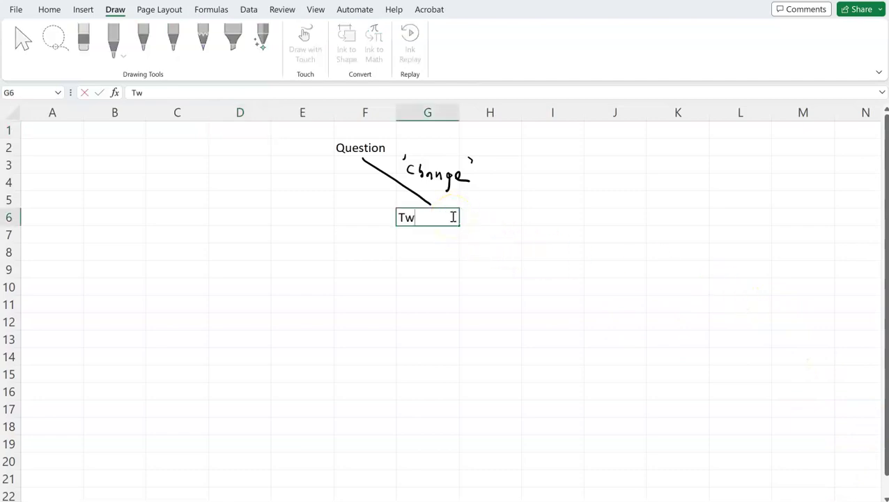
type("o-tailed Test")
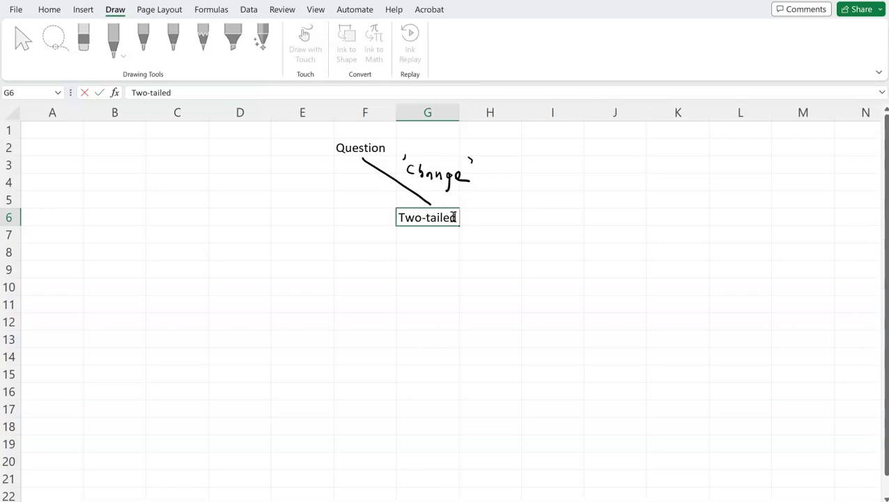
left_click(580, 207)
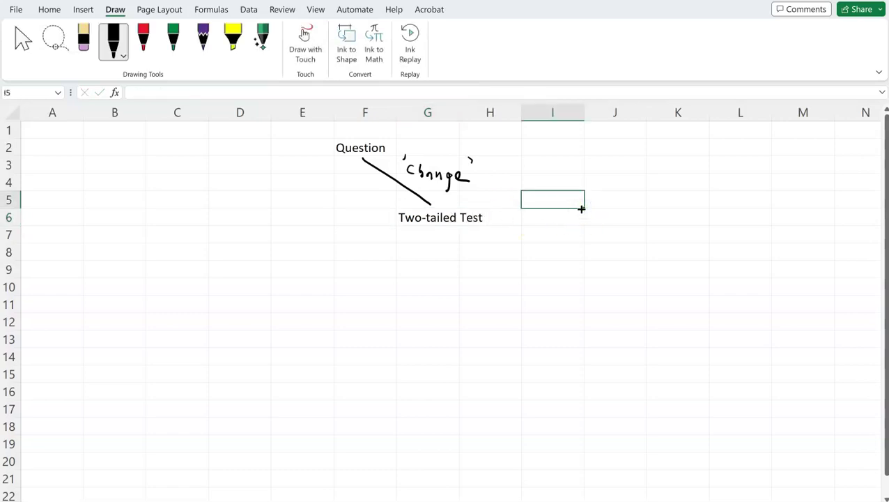
Ink a left branch from Question with the handwritten words increased and decreased.
left_click_drag(361, 159, 261, 210)
mouse_move(220, 160)
left_mouse_down()
mouse_move(220, 170)
mouse_move(248, 161)
left_mouse_up()
left_click_drag(250, 168, 283, 174)
left_click_drag(291, 157, 293, 186)
left_click_drag(208, 175, 208, 190)
left_click_drag(214, 186, 240, 192)
left_click_drag(244, 189, 255, 194)
left_click_drag(260, 190, 269, 193)
left_click_drag(276, 177, 272, 191)
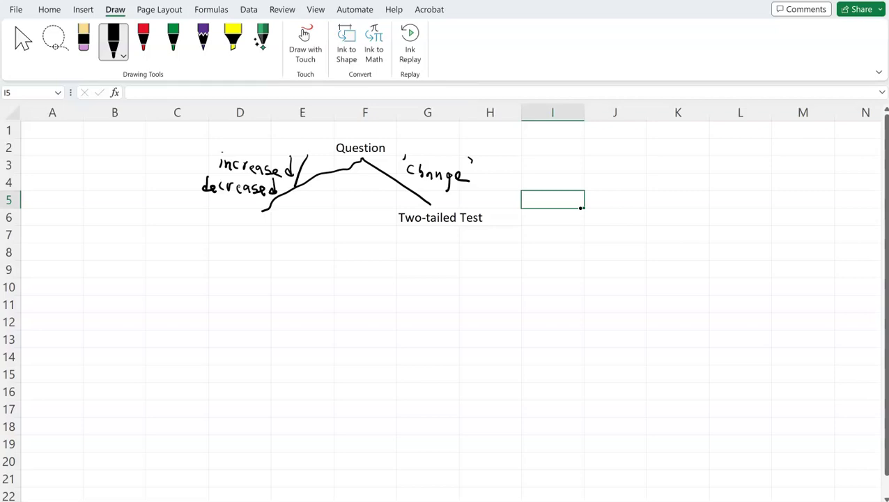
Type 'One-Tailed Test' in cell D6 at the left branch's end.
left_click(230, 215)
double_click(231, 216)
type("on")
key("BackSpace")
key("BackSpace")
type("One-Tailed Test")
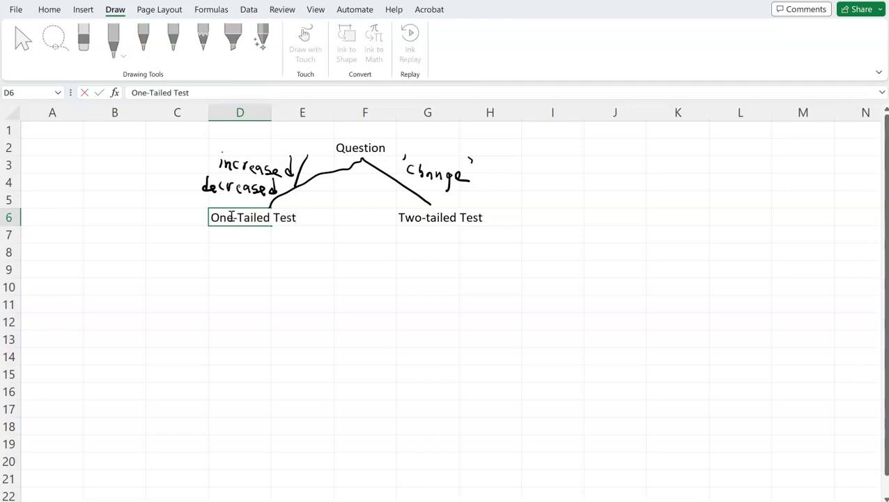
key("Return")
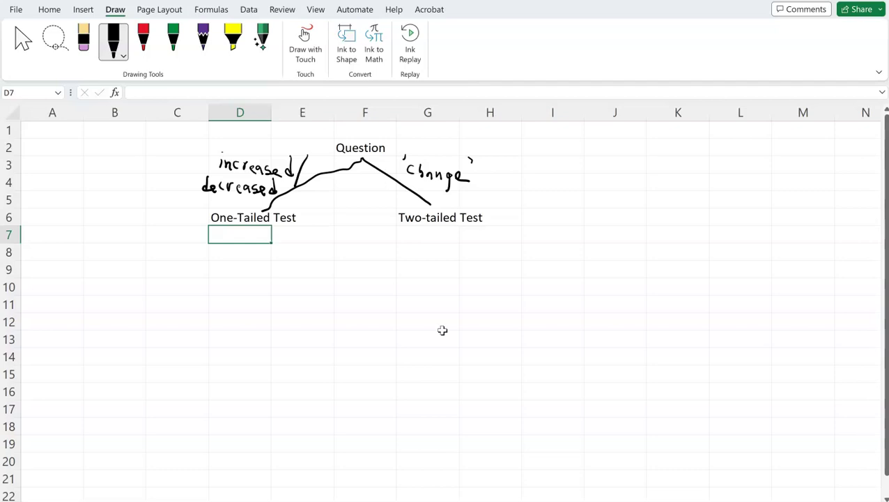
Ink a down-left branch from One-Tailed Test labelled 'increase'.
left_click(695, 207)
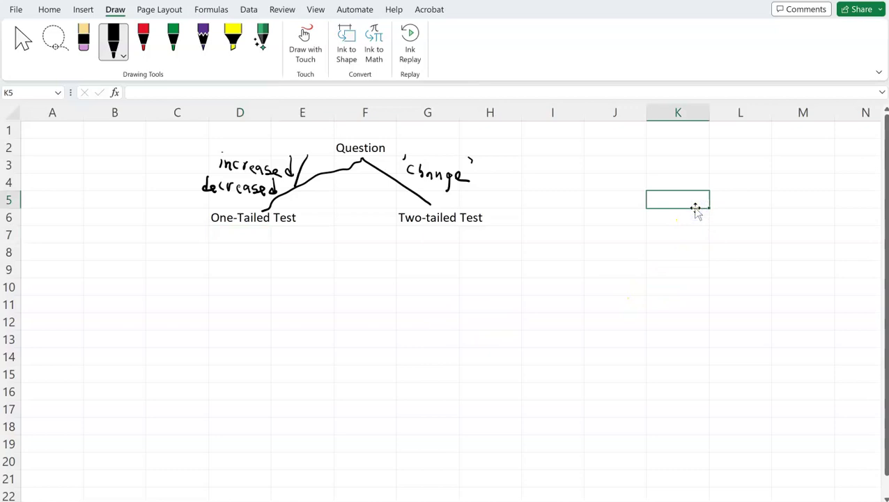
left_click_drag(245, 227, 168, 275)
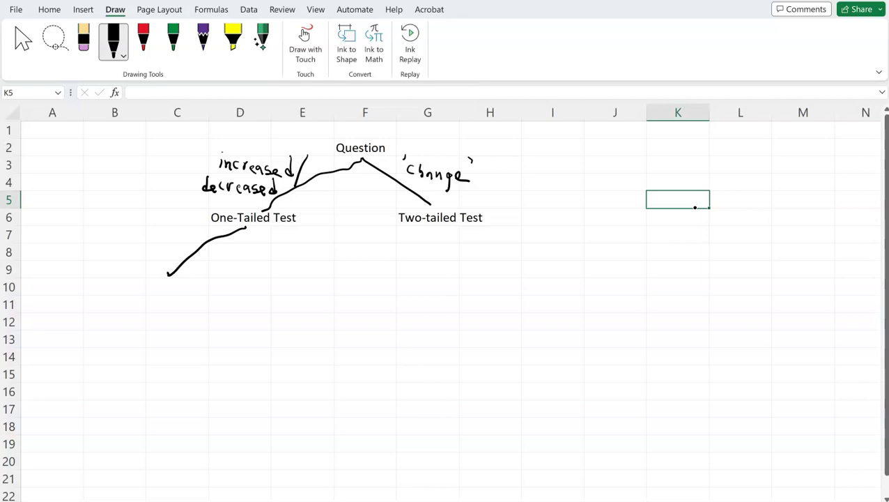
left_click_drag(121, 227, 120, 237)
left_click_drag(129, 233, 142, 243)
mouse_move(151, 244)
left_mouse_down()
mouse_move(157, 234)
mouse_move(172, 243)
left_mouse_up()
left_click_drag(181, 235, 176, 244)
left_click_drag(183, 242, 190, 244)
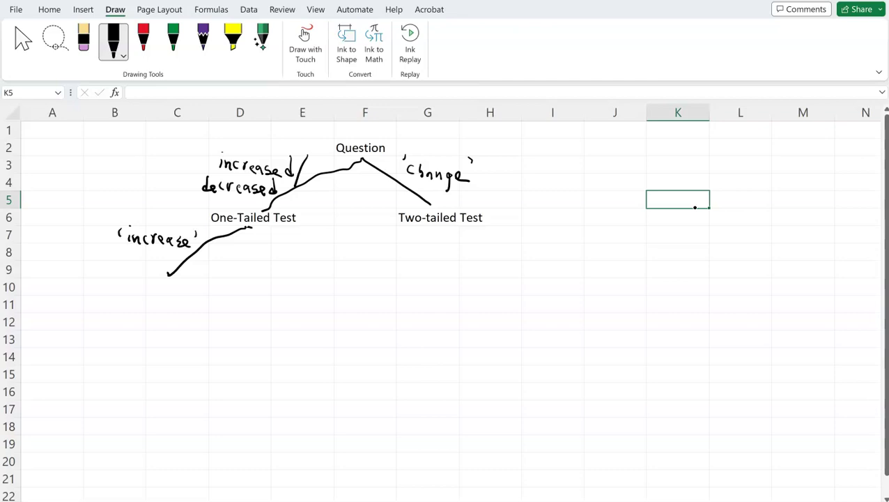
Ink a down-right branch from One-Tailed Test labelled 'decrease'.
left_click_drag(252, 226, 329, 286)
left_click_drag(282, 229, 290, 250)
left_click_drag(298, 248, 312, 252)
mouse_move(319, 244)
left_mouse_down()
mouse_move(321, 252)
mouse_move(355, 255)
left_mouse_up()
left_click_drag(359, 234, 358, 242)
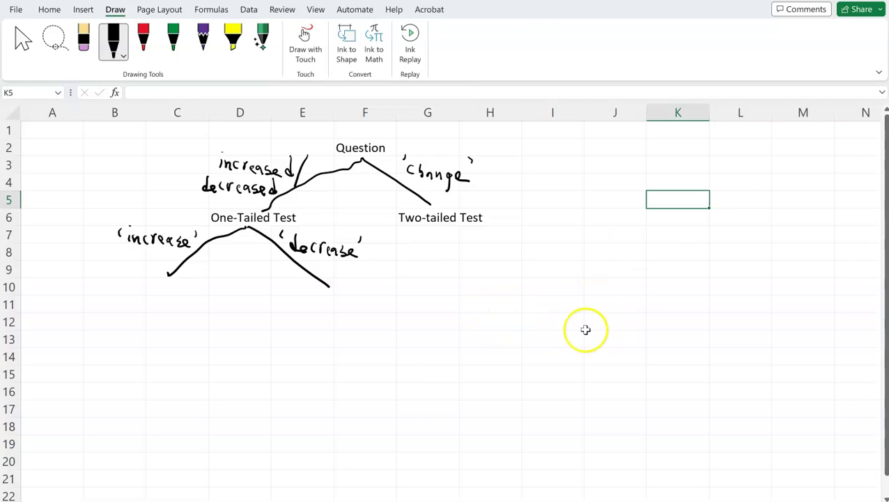
Type 'Right-tailed Test' in B10 and 'Left-Tailed Test' in E10.
left_click(158, 286)
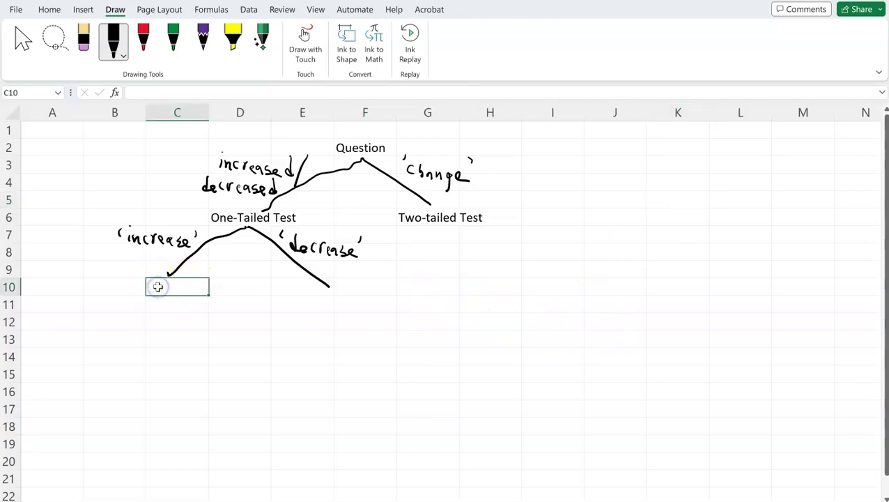
key("Left")
type("Right")
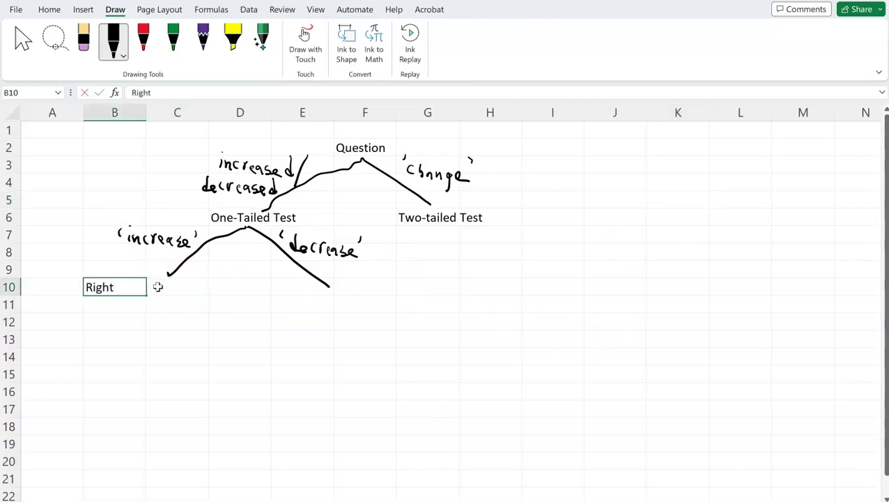
type("-tailed Test")
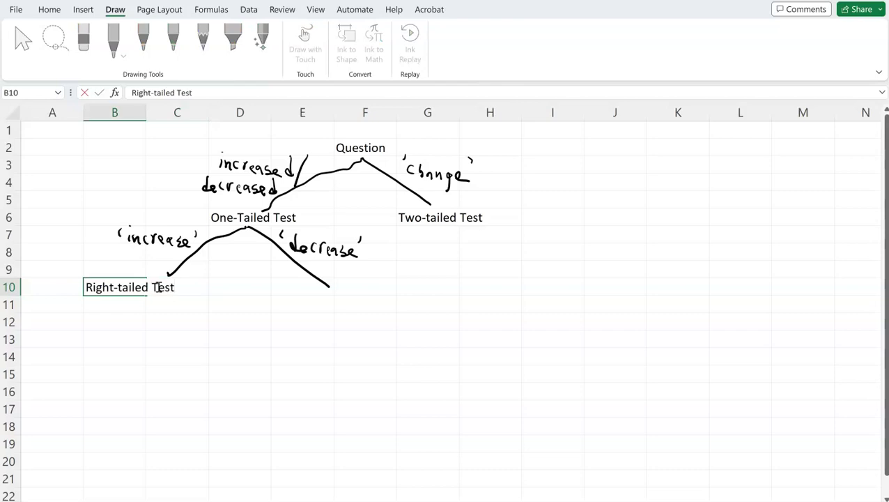
key("Tab")
key("Tab")
key("Tab")
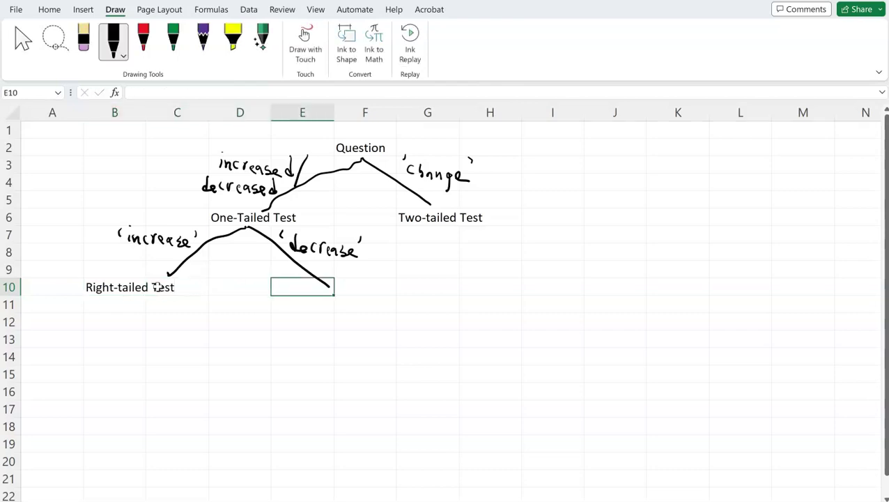
type("Left-")
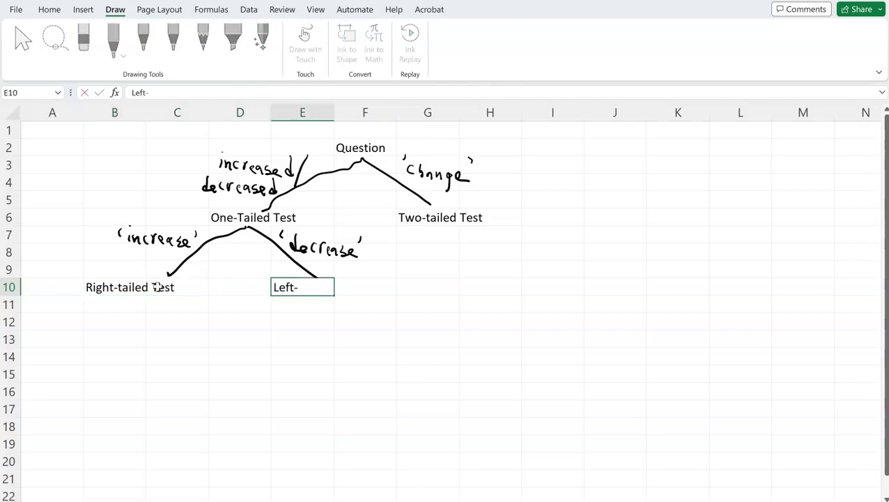
type("Tailed TEst")
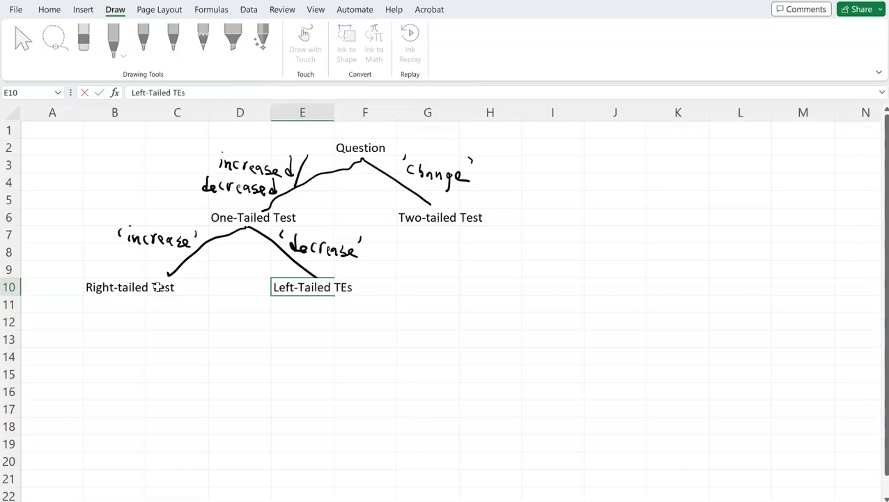
key("Return")
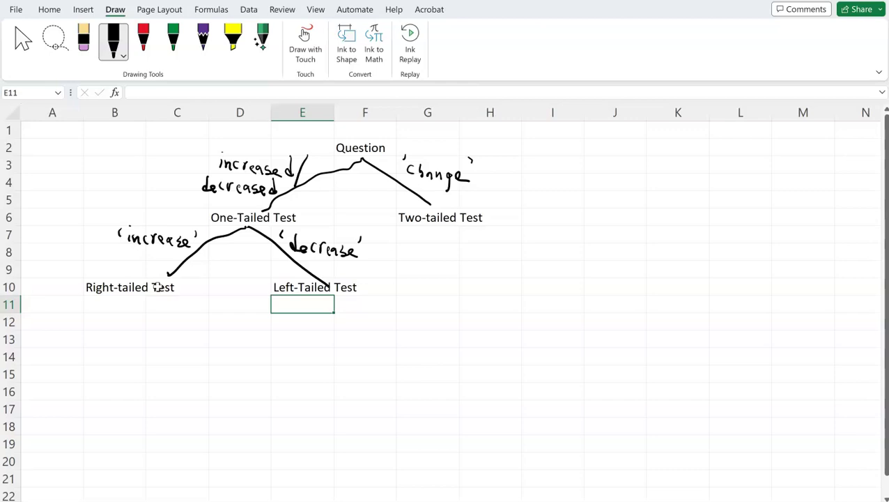
Handwrite H₀: μ ≤ with a blank box under Right-tailed Test.
mouse_move(91, 302)
left_mouse_down()
mouse_move(93, 321)
mouse_move(105, 322)
mouse_move(104, 312)
left_mouse_up()
mouse_move(116, 316)
left_mouse_down()
mouse_move(145, 314)
mouse_move(130, 329)
left_mouse_up()
left_click(125, 304)
left_click(122, 314)
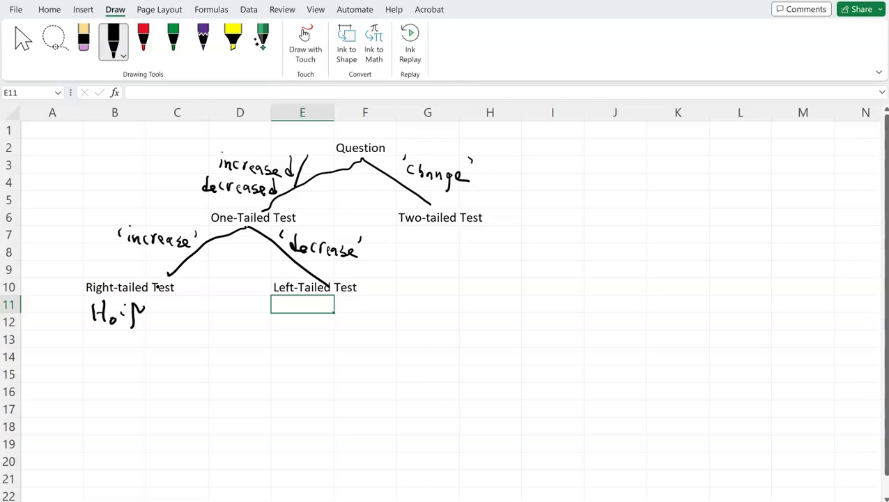
mouse_move(163, 300)
left_mouse_down()
mouse_move(166, 321)
mouse_move(182, 299)
mouse_move(169, 318)
left_mouse_up()
Handwrite H₁: μ > beneath it, clearing stray characters from E11.
left_click_drag(95, 335, 95, 353)
left_click_drag(103, 334, 105, 353)
mouse_move(97, 344)
left_mouse_down()
mouse_move(106, 342)
mouse_move(110, 359)
mouse_move(138, 347)
left_mouse_up()
left_click_drag(130, 338, 129, 366)
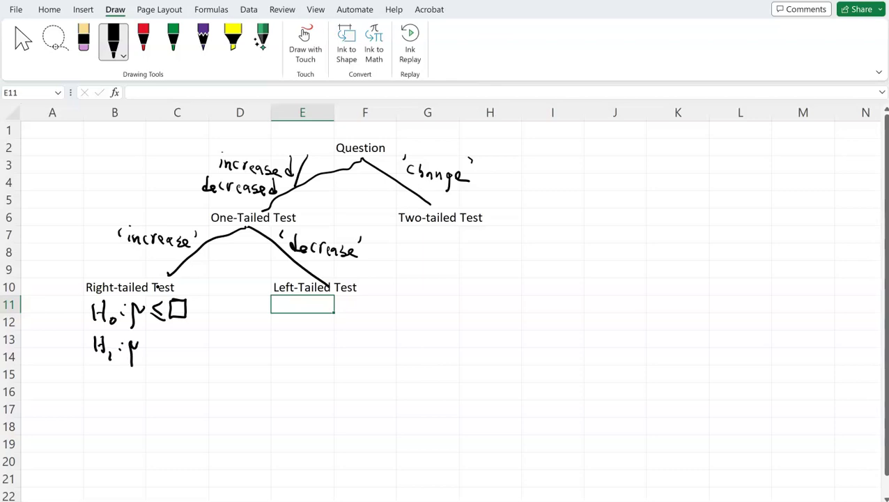
mouse_move(147, 331)
left_mouse_down()
mouse_move(146, 346)
mouse_move(184, 347)
left_mouse_up()
type("``")
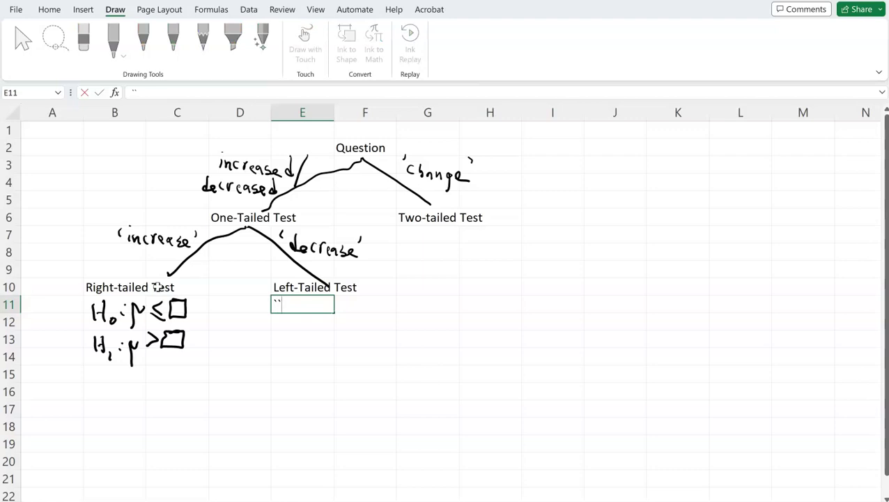
key("BackSpace")
key("BackSpace")
key("Down")
key("Down")
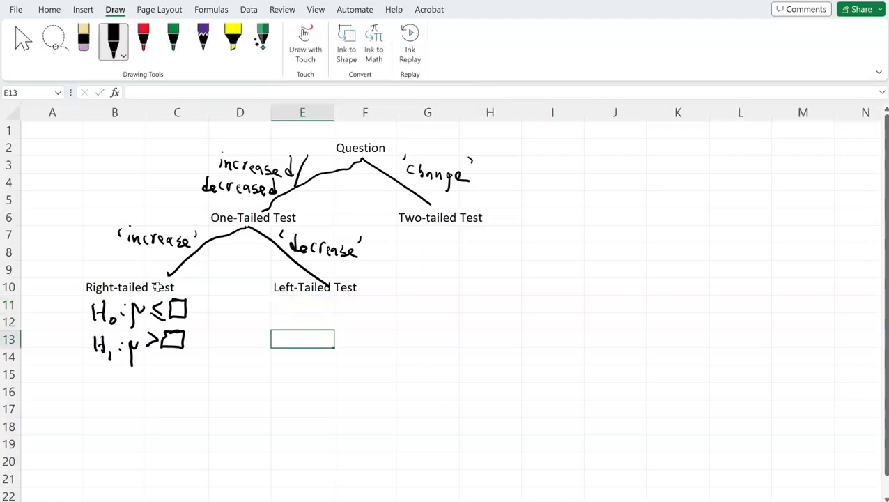
Handwrite H₀: μ ≥ and H₁: μ < under Left-Tailed Test.
left_click(631, 305)
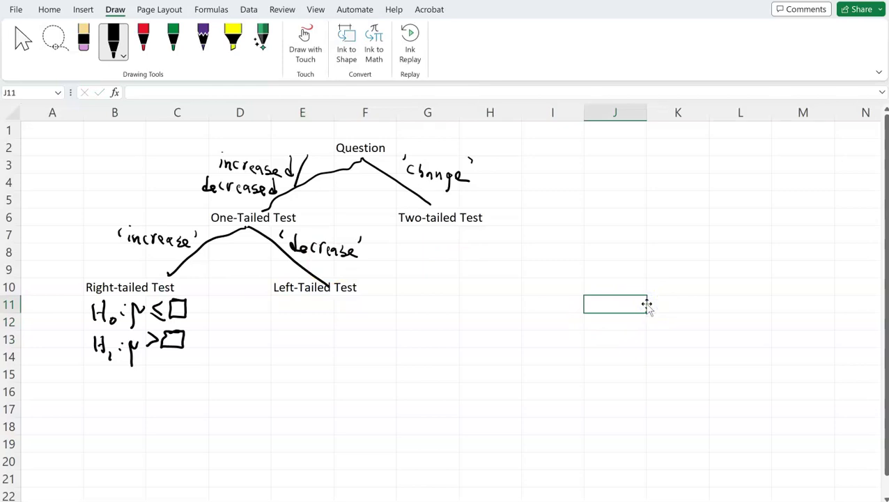
left_click_drag(288, 301, 289, 315)
mouse_move(295, 298)
left_mouse_down()
mouse_move(296, 316)
mouse_move(297, 307)
left_mouse_up()
mouse_move(301, 312)
left_mouse_down()
mouse_move(325, 325)
mouse_move(343, 317)
left_mouse_up()
left_click(312, 305)
left_click_drag(337, 320, 372, 298)
mouse_move(292, 333)
left_mouse_down()
mouse_move(292, 344)
mouse_move(302, 339)
left_mouse_up()
mouse_move(302, 330)
left_mouse_down()
mouse_move(305, 352)
mouse_move(335, 338)
mouse_move(323, 357)
left_mouse_up()
mouse_move(354, 330)
left_mouse_down()
mouse_move(339, 338)
mouse_move(351, 347)
mouse_move(378, 333)
mouse_move(360, 332)
left_mouse_up()
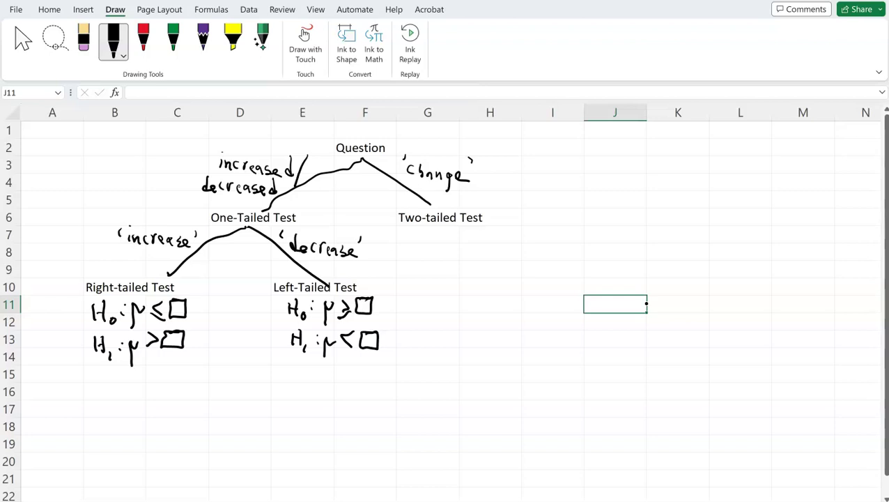
Handwrite H₀: μ = and H₁: μ ≠ under Two-tailed Test.
mouse_move(439, 231)
left_mouse_down()
mouse_move(439, 246)
mouse_move(447, 246)
left_mouse_up()
mouse_move(440, 240)
left_mouse_down()
mouse_move(484, 237)
mouse_move(477, 256)
mouse_move(503, 234)
left_mouse_up()
left_click(462, 238)
left_click(462, 245)
left_click_drag(495, 238, 536, 241)
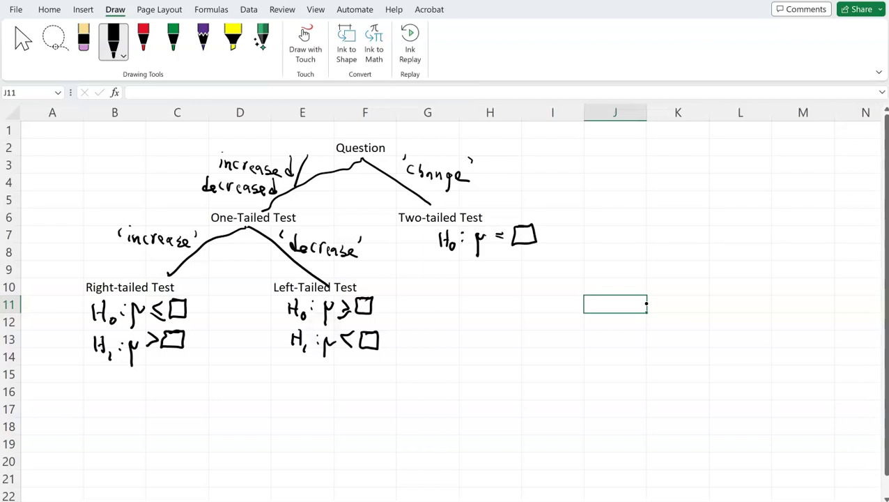
left_click_drag(445, 257, 453, 271)
mouse_move(446, 265)
left_mouse_down()
mouse_move(458, 279)
mouse_move(491, 270)
mouse_move(481, 287)
mouse_move(508, 265)
mouse_move(500, 282)
mouse_move(543, 265)
mouse_move(537, 260)
left_mouse_up()
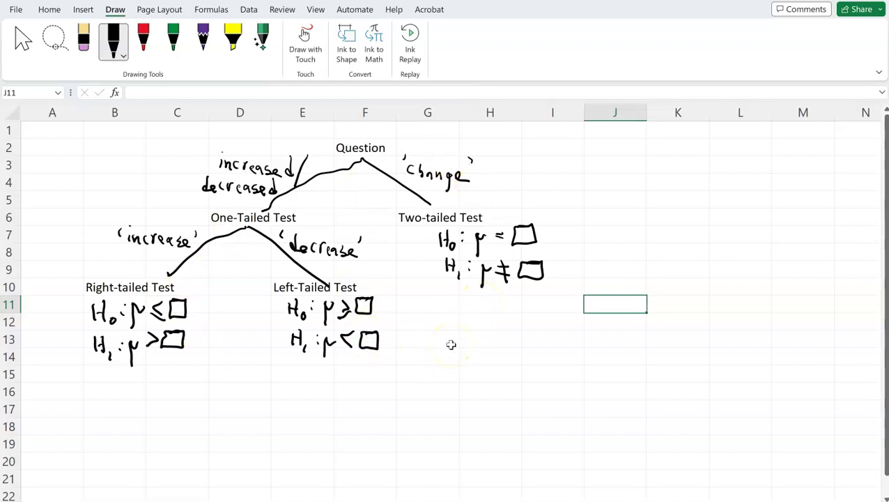
Ink an inverted-V under the right-tailed hypotheses labelled σ known and σ unknown.
scroll(451, 344, "down", 3)
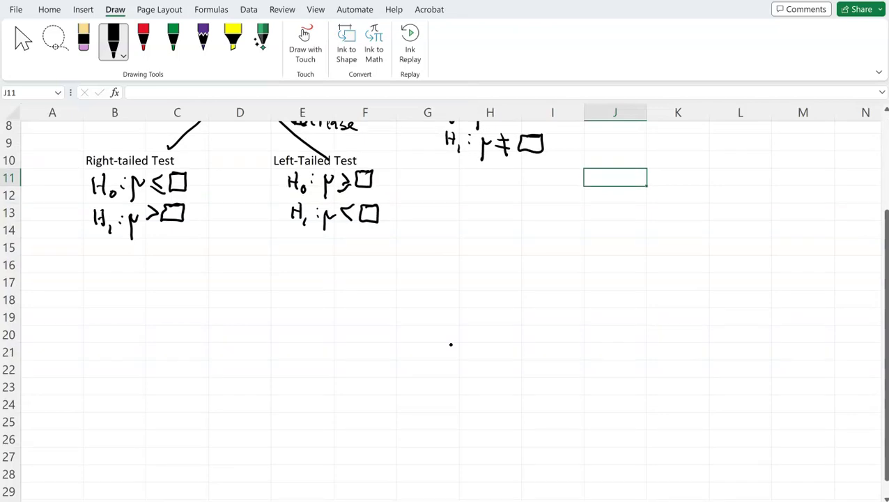
left_click_drag(131, 255, 70, 313)
left_click_drag(131, 255, 205, 332)
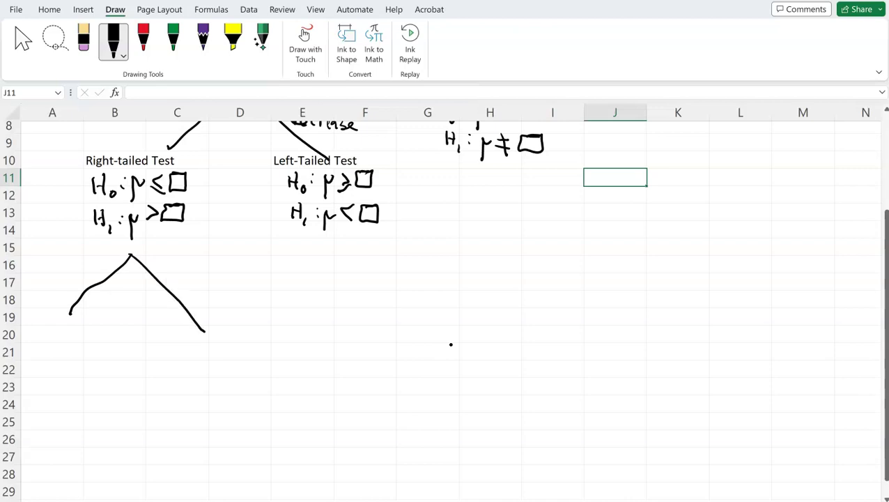
left_click_drag(70, 310, 59, 331)
mouse_move(60, 257)
left_mouse_down()
mouse_move(79, 260)
mouse_move(37, 290)
left_mouse_up()
mouse_move(47, 275)
left_mouse_down()
mouse_move(47, 287)
mouse_move(60, 284)
left_mouse_up()
left_click_drag(62, 279, 95, 283)
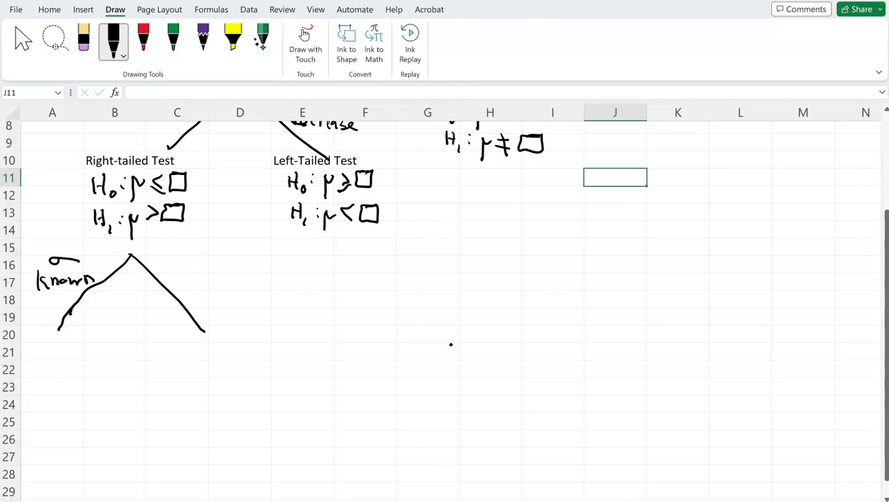
mouse_move(190, 256)
left_mouse_down()
mouse_move(178, 262)
mouse_move(210, 254)
mouse_move(186, 281)
mouse_move(204, 284)
left_mouse_up()
left_click_drag(202, 277, 255, 286)
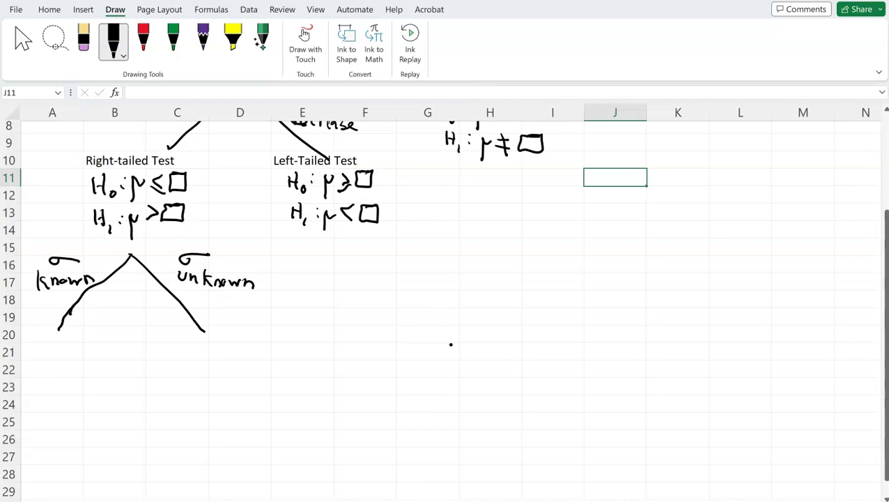
Type 'Z-Stat' in A21 and 'T-Stat' in D20 at the branch ends.
left_click(68, 352)
type("Z-Stat")
key("Tab")
key("Tab")
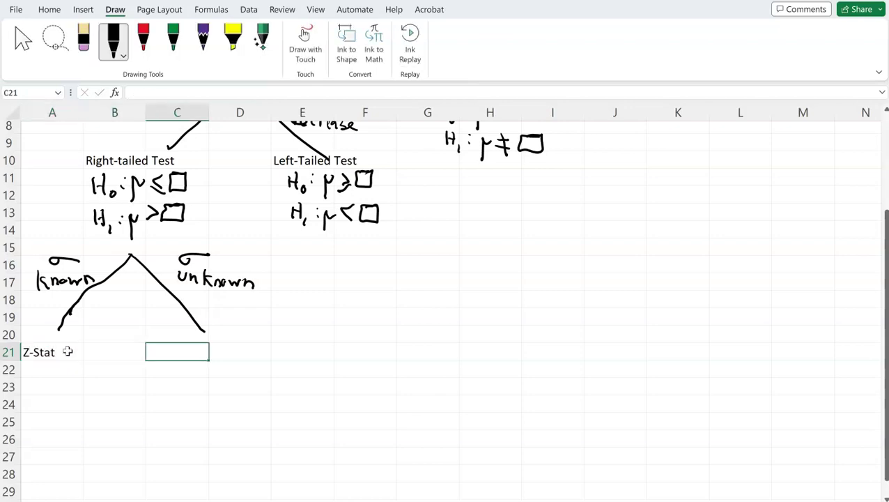
key("Up")
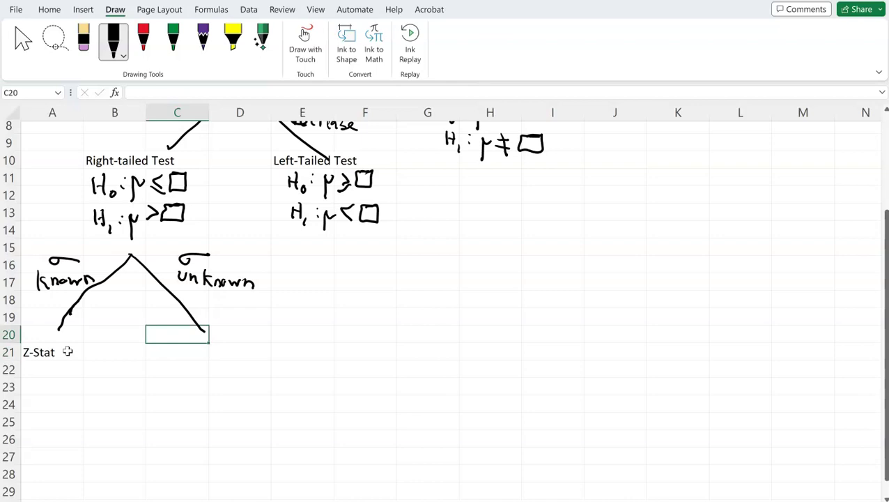
key("Right")
type("T")
type("-Ts")
key("BackSpace")
key("BackSpace")
type("Stat")
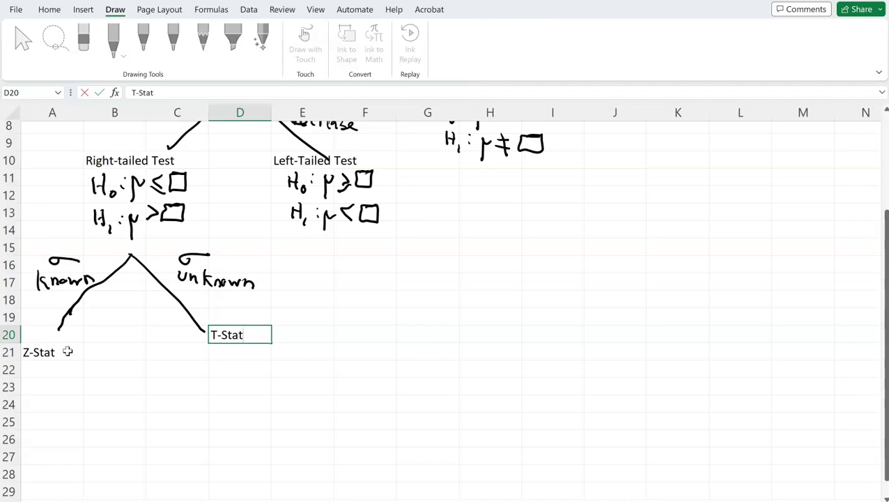
key("Return")
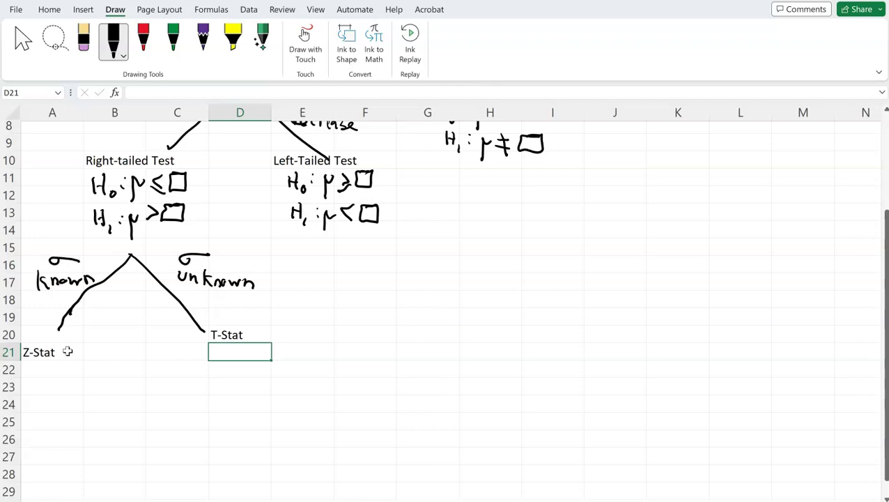
Ink a connector and σ known / σ unknown branches under the left-tailed hypotheses.
mouse_move(343, 230)
left_mouse_down()
mouse_move(344, 271)
mouse_move(417, 279)
mouse_move(360, 418)
left_mouse_up()
left_click_drag(356, 322, 385, 325)
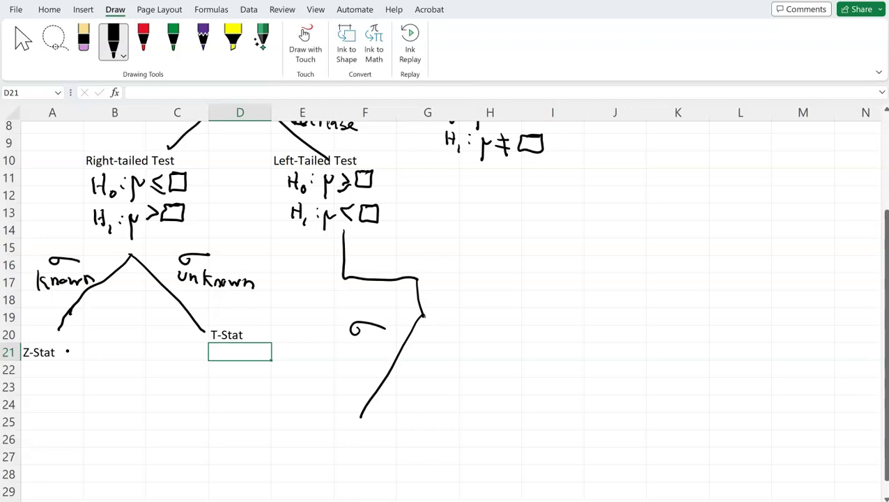
left_click_drag(336, 339, 387, 361)
left_click_drag(423, 315, 517, 386)
mouse_move(473, 322)
left_mouse_down()
mouse_move(484, 319)
mouse_move(508, 348)
left_mouse_up()
left_click_drag(512, 338, 561, 359)
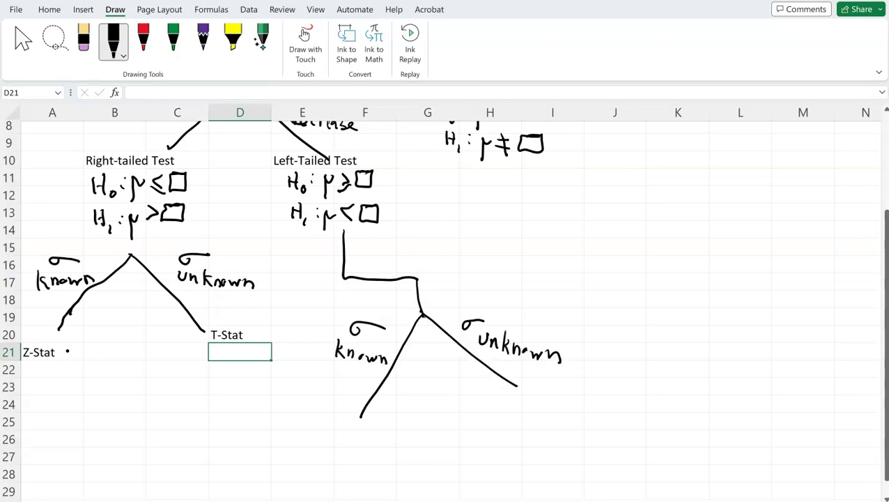
Ink σ known and σ unknown branches below the two-tailed H₁.
mouse_move(501, 159)
left_mouse_down()
mouse_move(669, 208)
mouse_move(596, 268)
left_mouse_up()
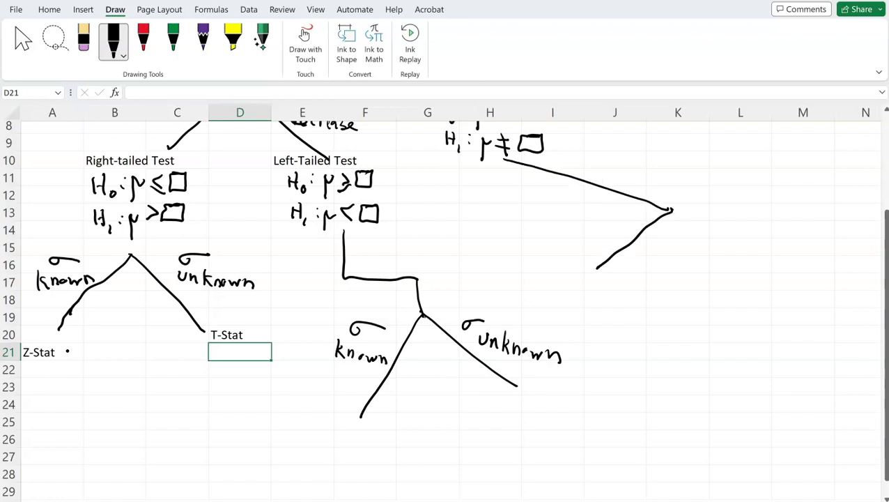
mouse_move(597, 206)
left_mouse_down()
mouse_move(697, 222)
mouse_move(773, 258)
left_mouse_up()
mouse_move(722, 200)
left_mouse_down()
mouse_move(751, 199)
mouse_move(731, 222)
mouse_move(738, 212)
mouse_move(818, 237)
left_mouse_up()
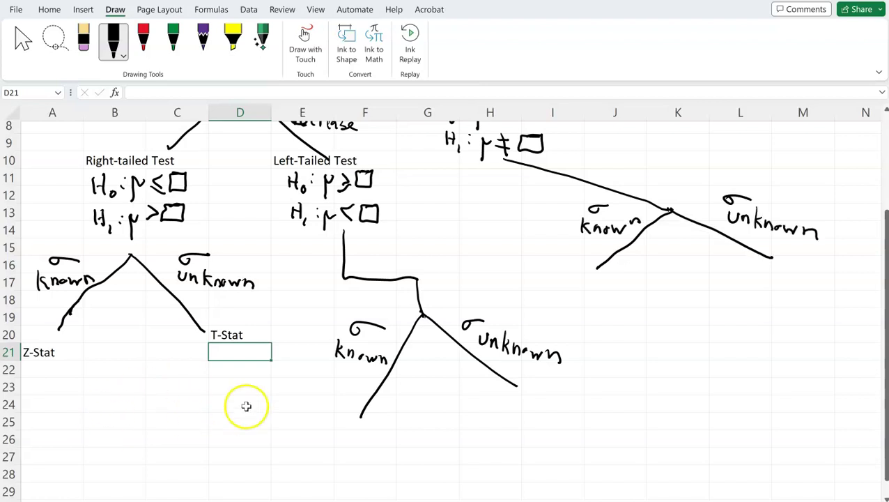
Type 'Z-Stat' in F25 and begin the T-Stat label above.
left_click(377, 420)
type("Z-Stat")
key("Tab")
key("Tab")
key("Tab")
key("Up")
key("Up")
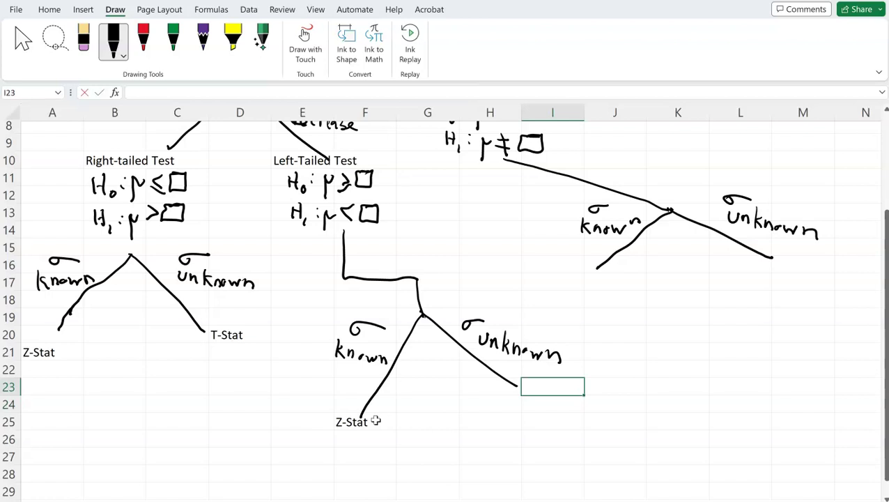
type("T-")
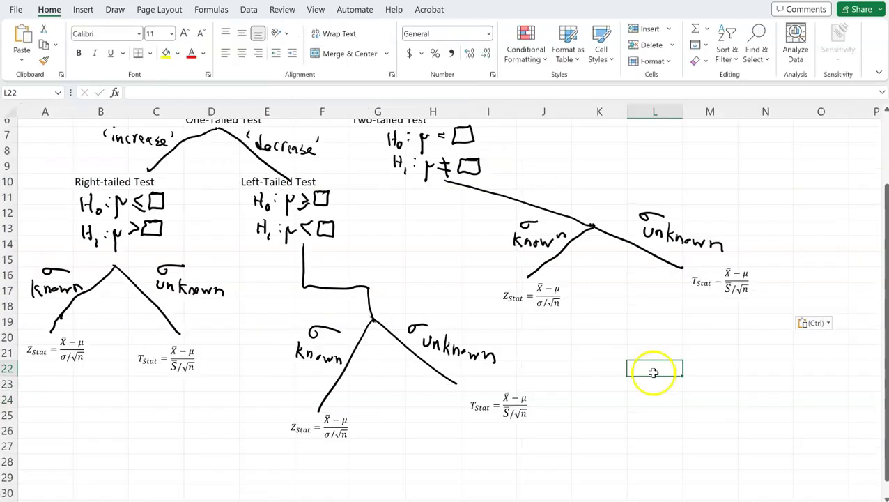